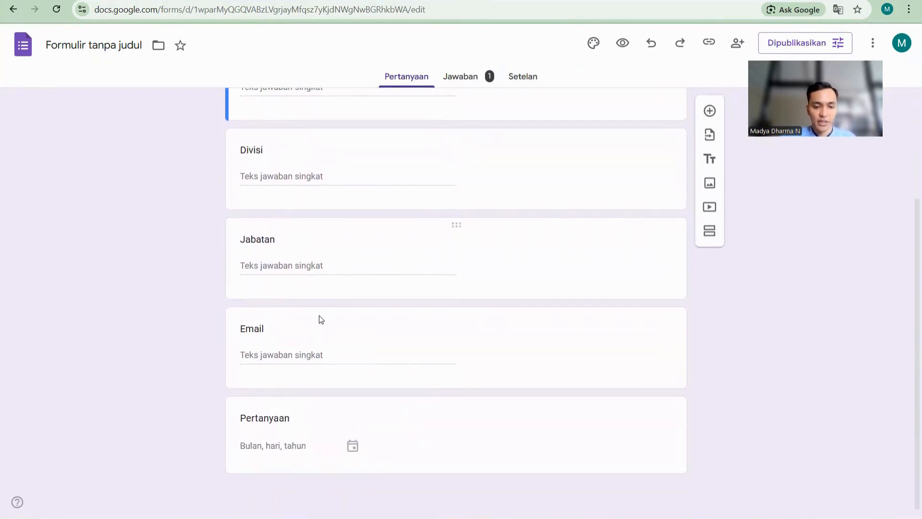
# Step: Review the HR Karyawan Baru form and its response spreadsheet, and switch to the MDN Testing workflow in n8n
pyautogui.scroll(2, 315, 181)
pyautogui.scroll(2, 315, 180)
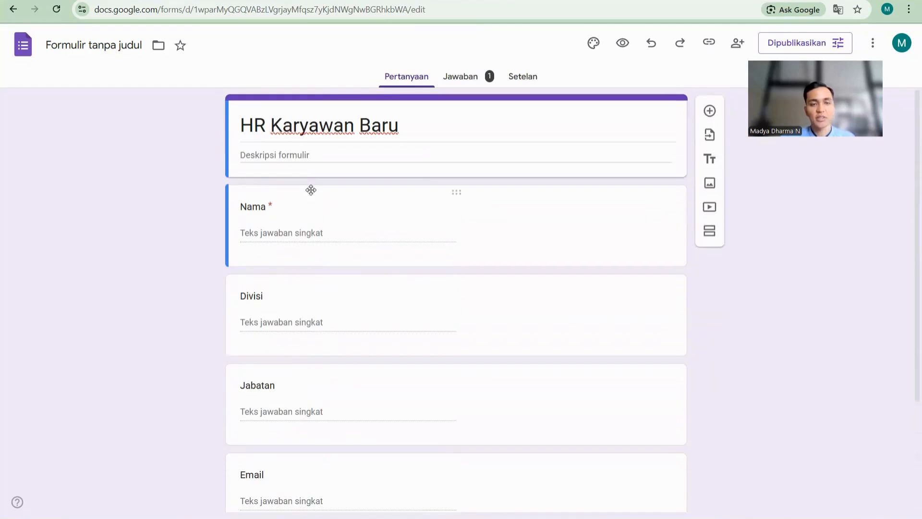
pyautogui.click(340, 0)
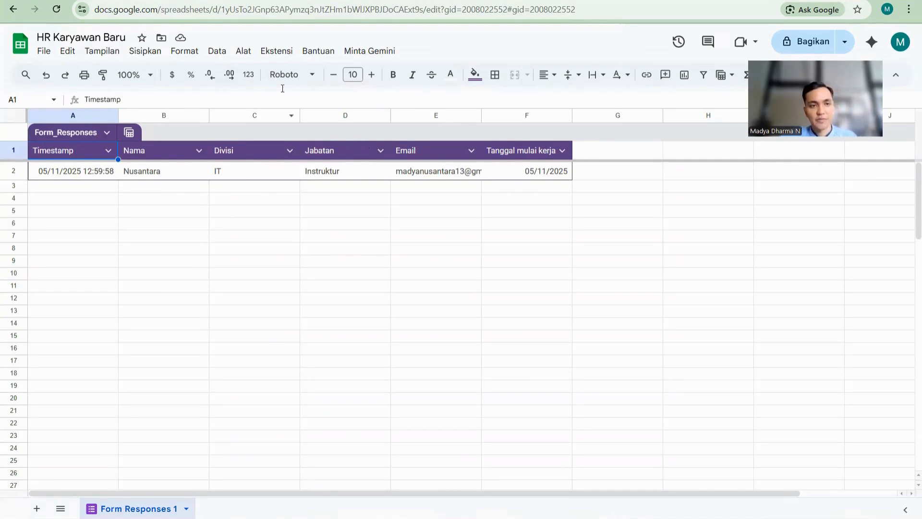
pyautogui.hotkey('alt', 'Tab')
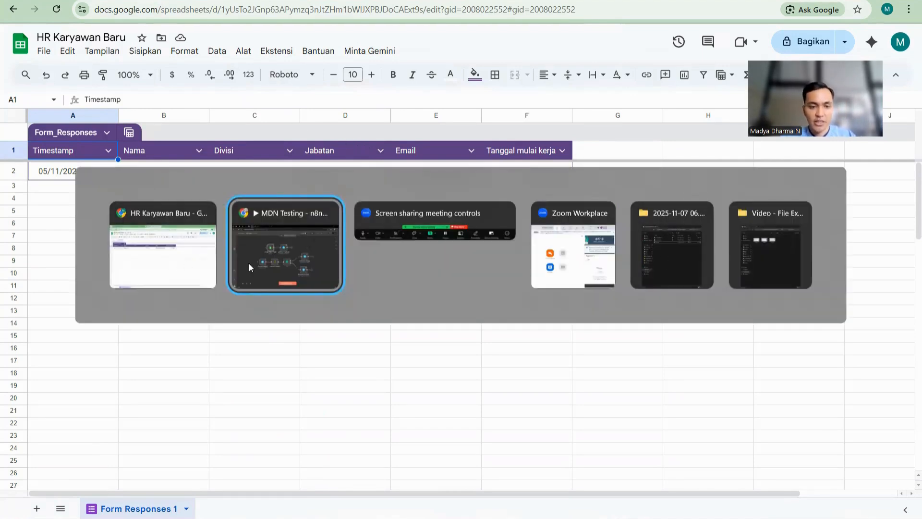
pyautogui.click(321, 228)
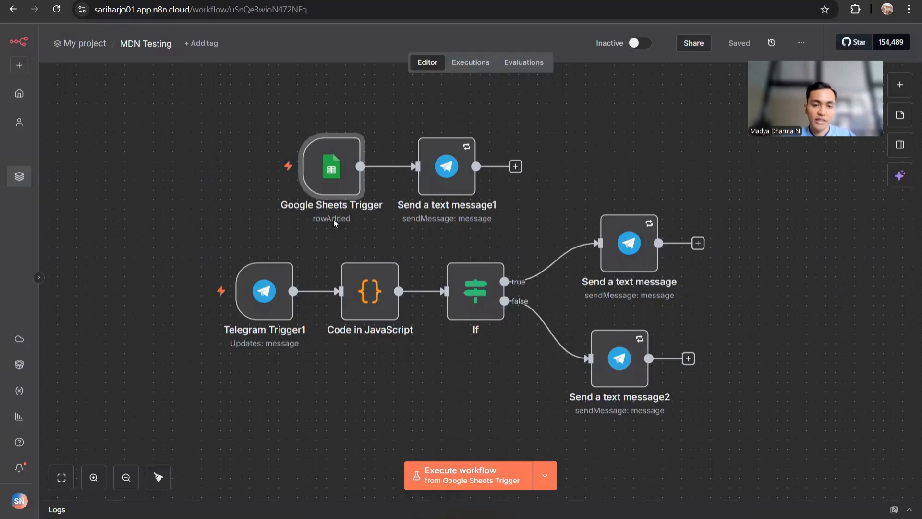
# Step: Inspect the Google Sheets Trigger node's credential and its document and sheet choices, and return to the canvas
pyautogui.doubleClick(341, 169)
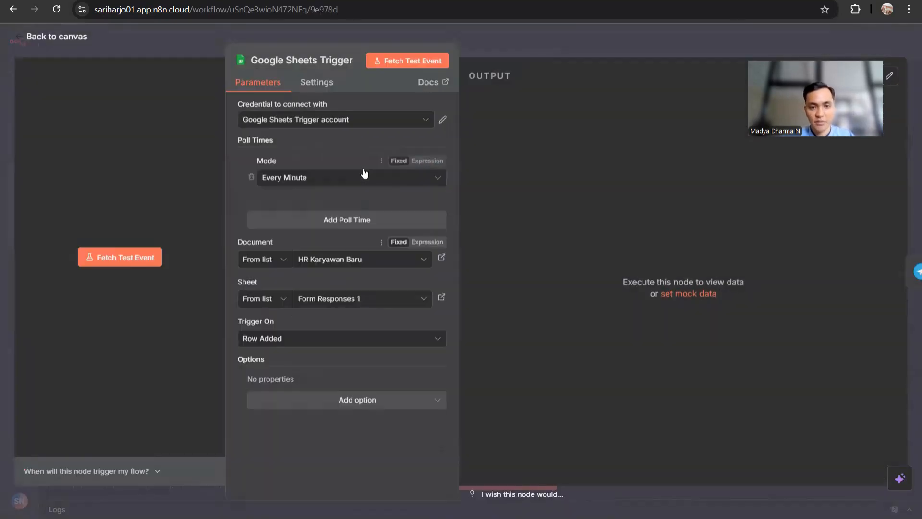
pyautogui.click(443, 119)
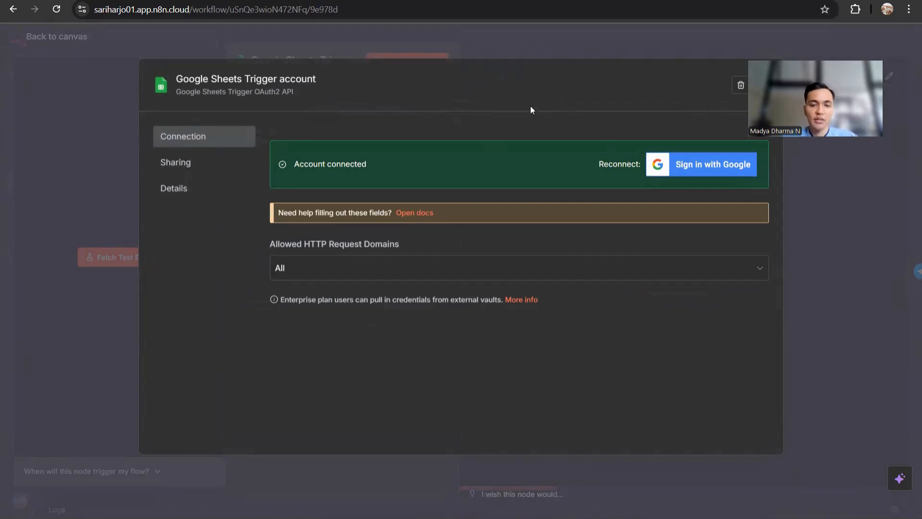
pyautogui.press('Escape')
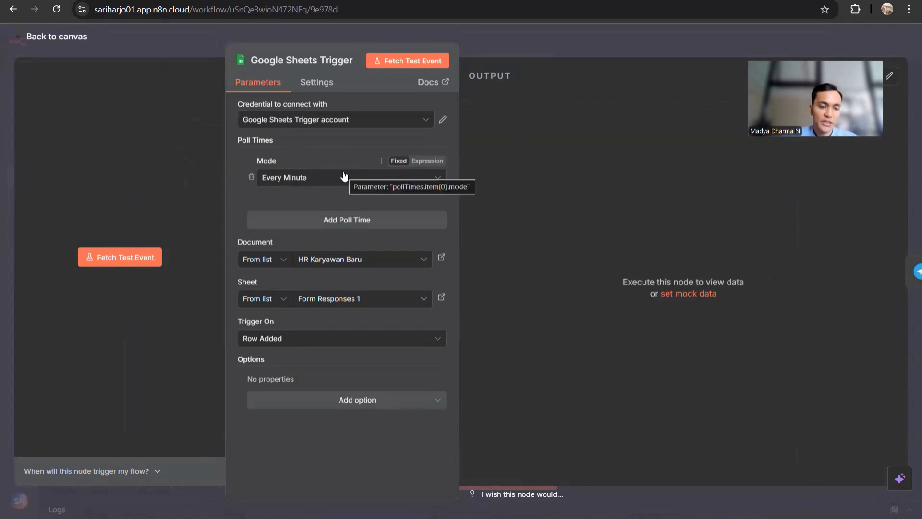
pyautogui.click(358, 260)
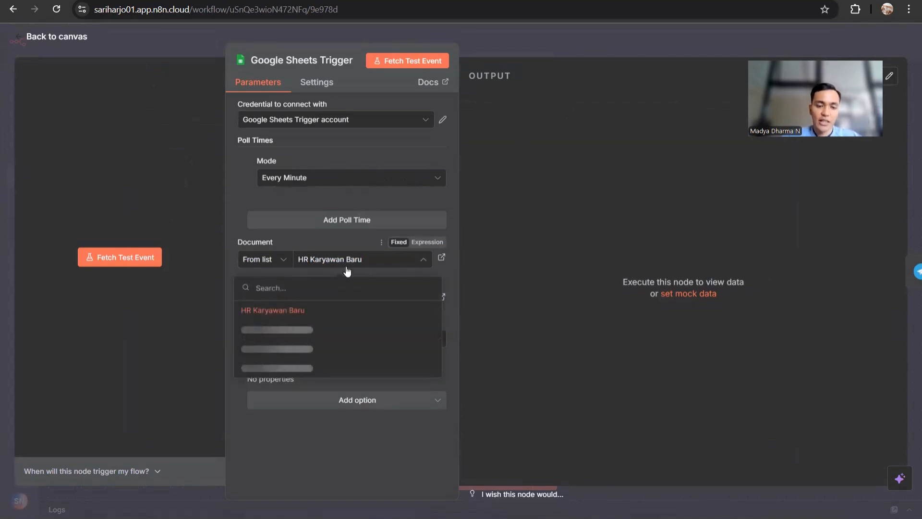
pyautogui.click(307, 242)
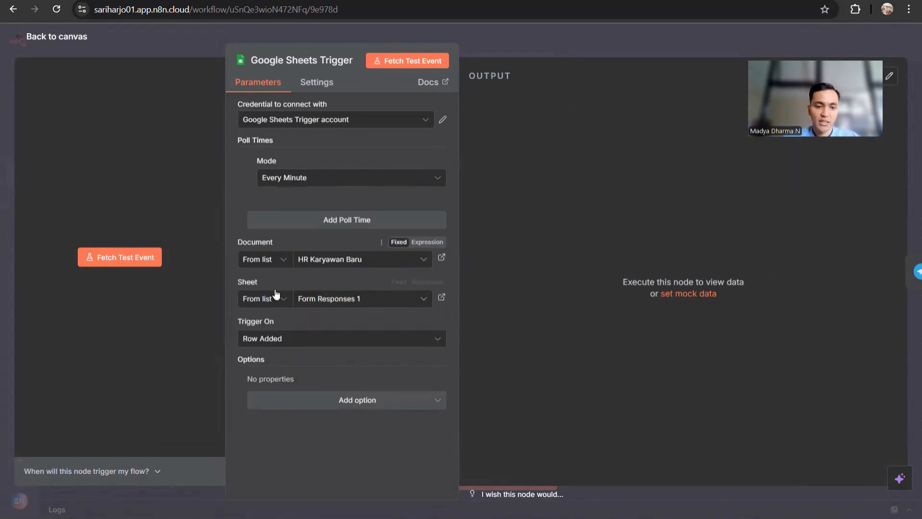
pyautogui.click(345, 299)
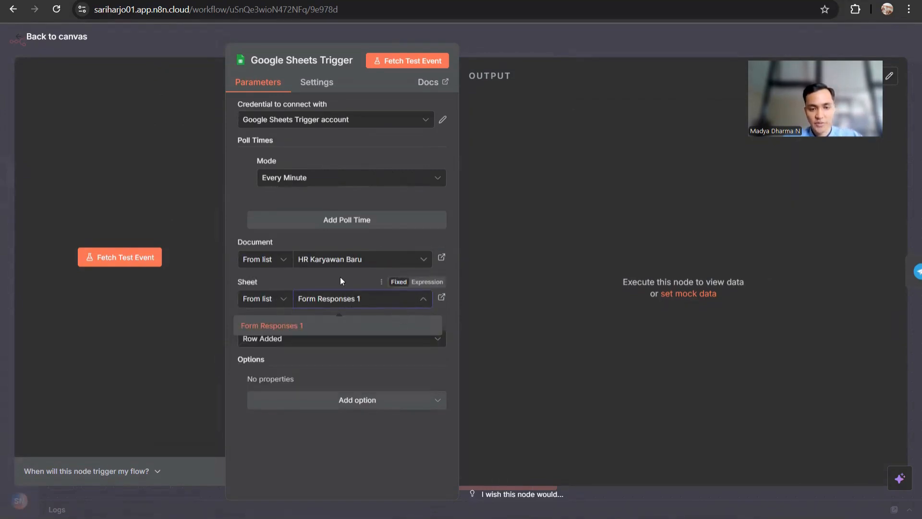
pyautogui.click(341, 279)
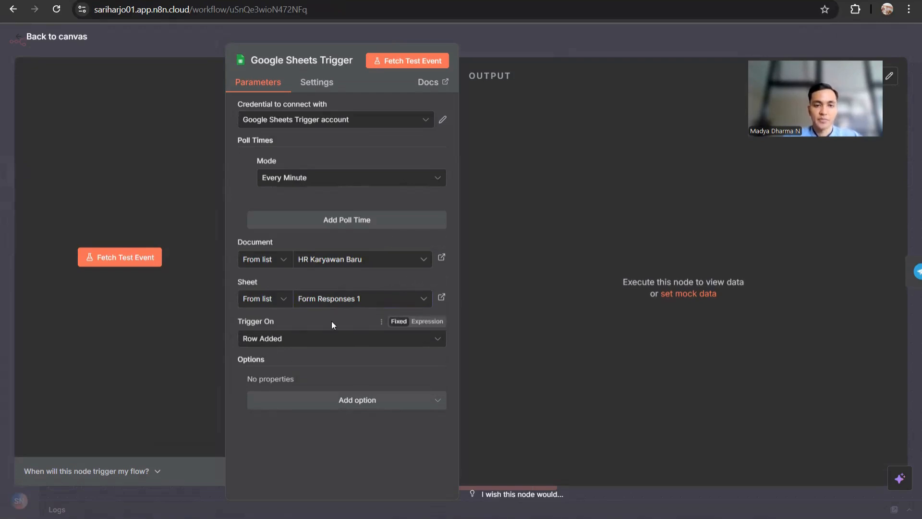
pyautogui.press('Escape')
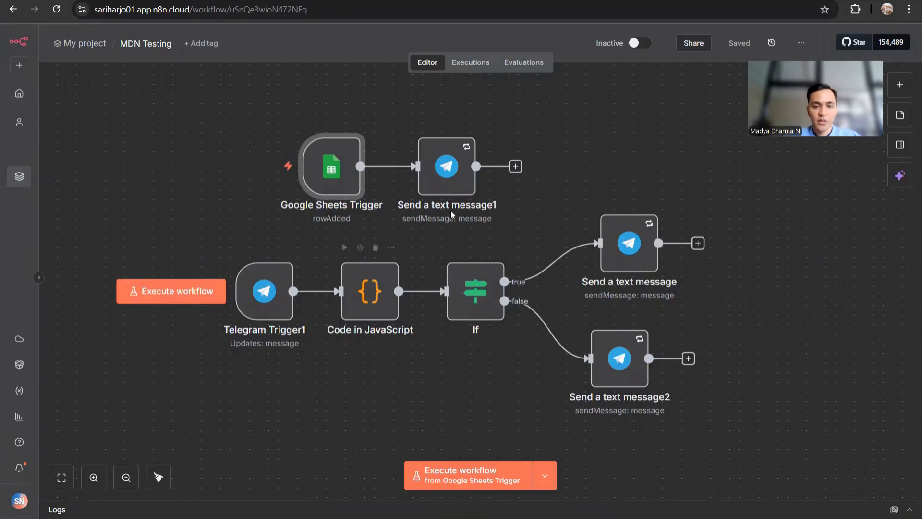
# Step: Examine the message template in the Send a text message1 node and return to the canvas
pyautogui.doubleClick(450, 186)
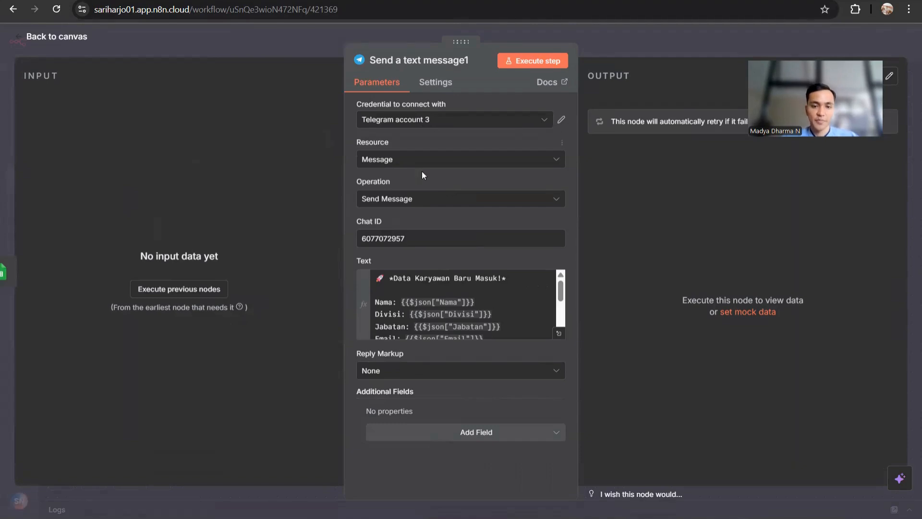
pyautogui.scroll(-1, 492, 290)
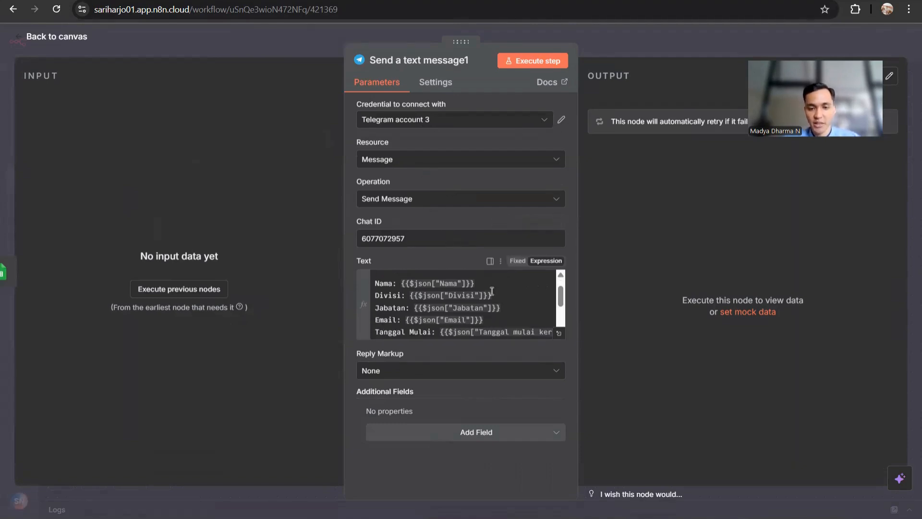
pyautogui.scroll(1, 492, 291)
pyautogui.scroll(-5, 535, 302)
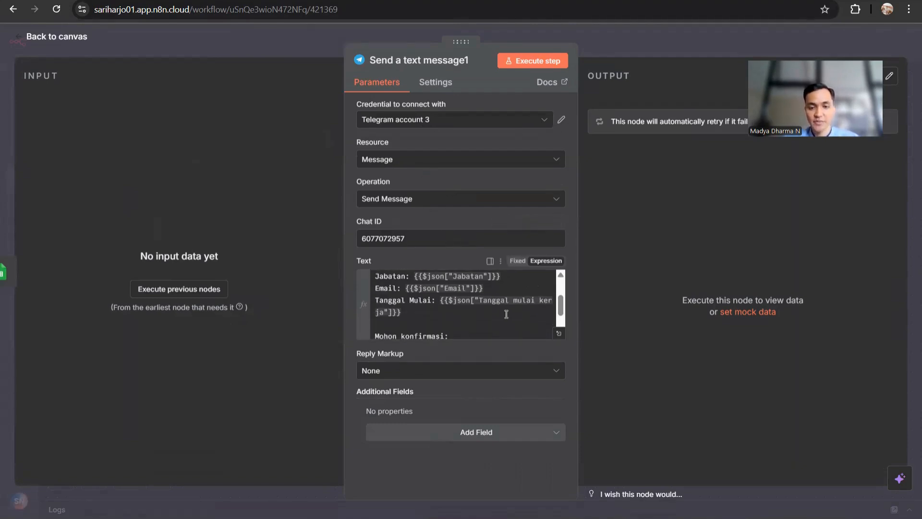
pyautogui.moveTo(516, 320); pyautogui.dragTo(375, 280)
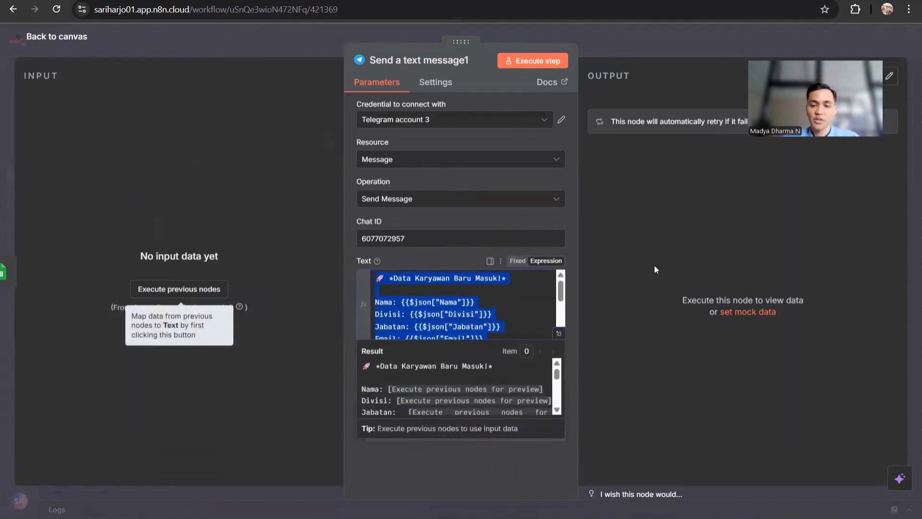
pyautogui.click(646, 238)
pyautogui.press('Escape')
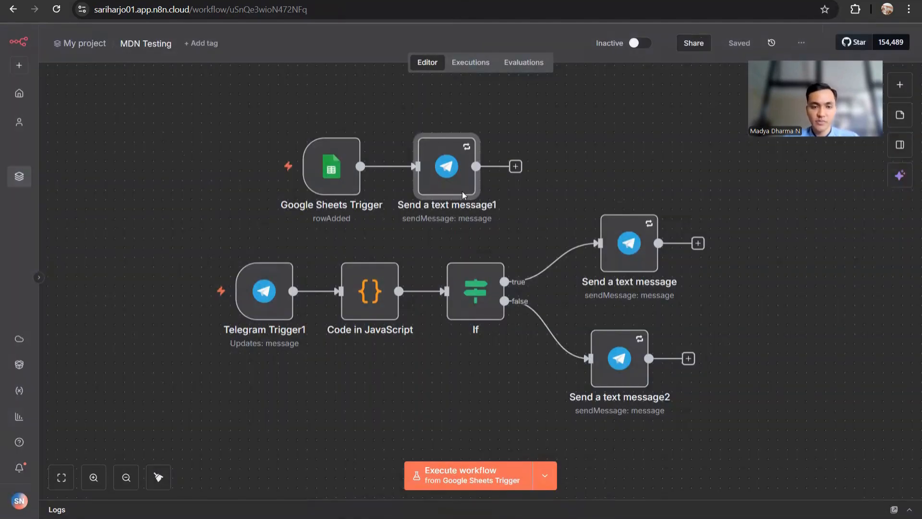
# Step: Execute the Google Sheets Trigger and Send a text message1 nodes, and open the new-employee message in Telegram
pyautogui.click(305, 122)
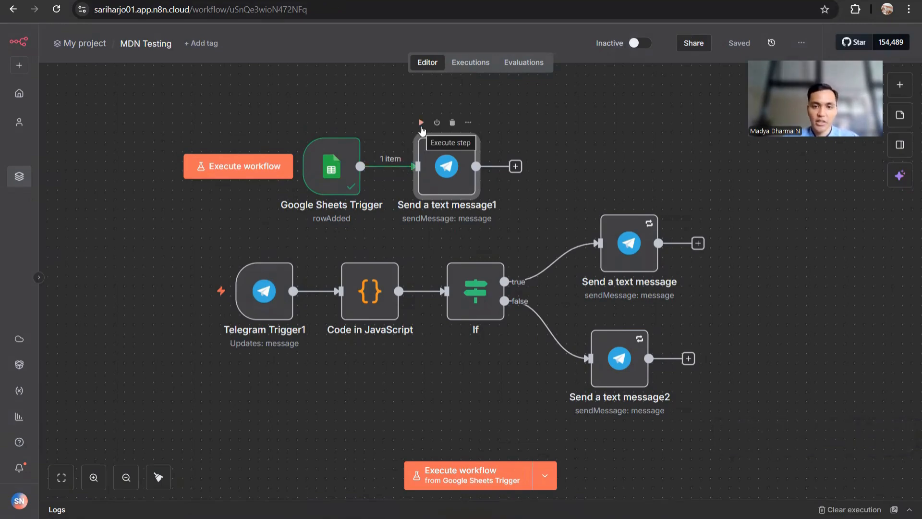
pyautogui.click(421, 124)
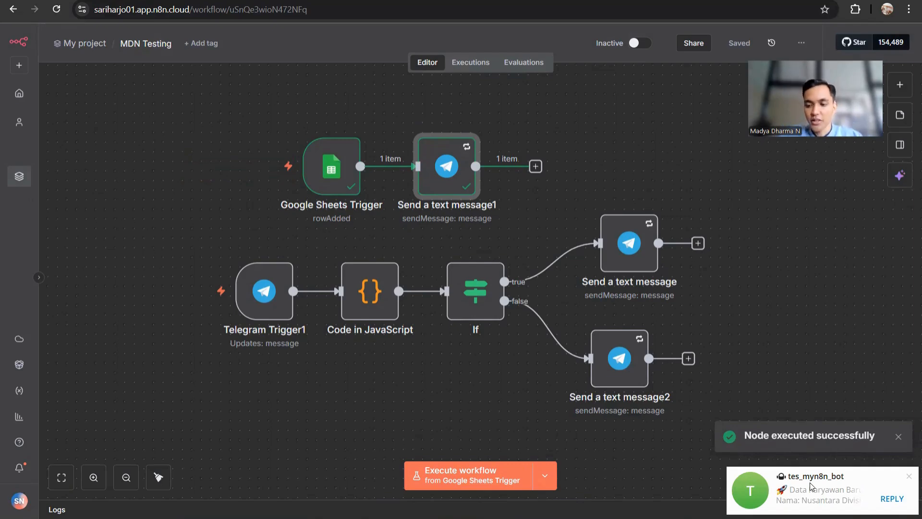
pyautogui.click(810, 486)
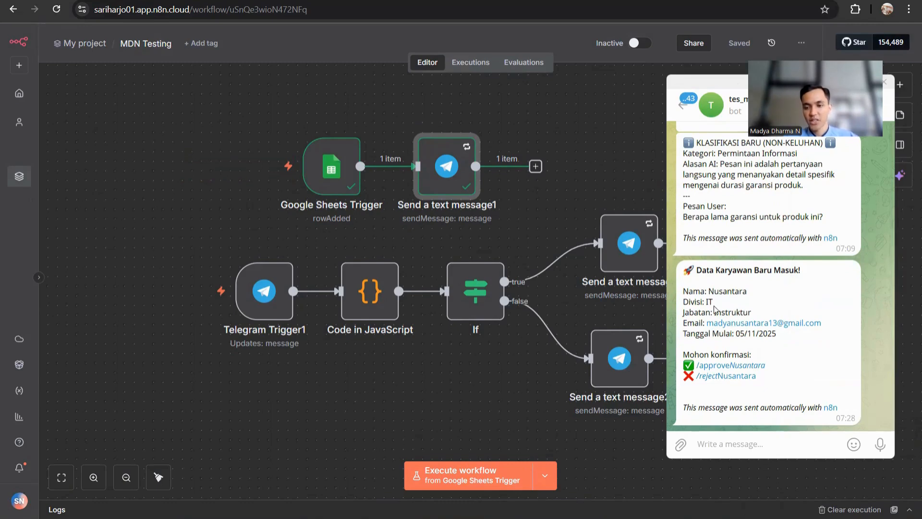
pyautogui.doubleClick(719, 302)
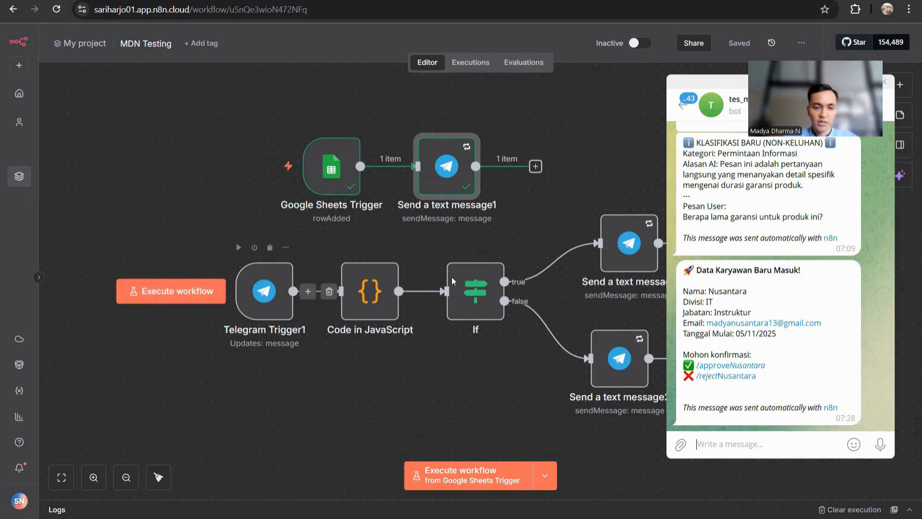
# Step: Inspect the Telegram Trigger1 node's parameters and return to the canvas
pyautogui.click(269, 283)
pyautogui.doubleClick(270, 284)
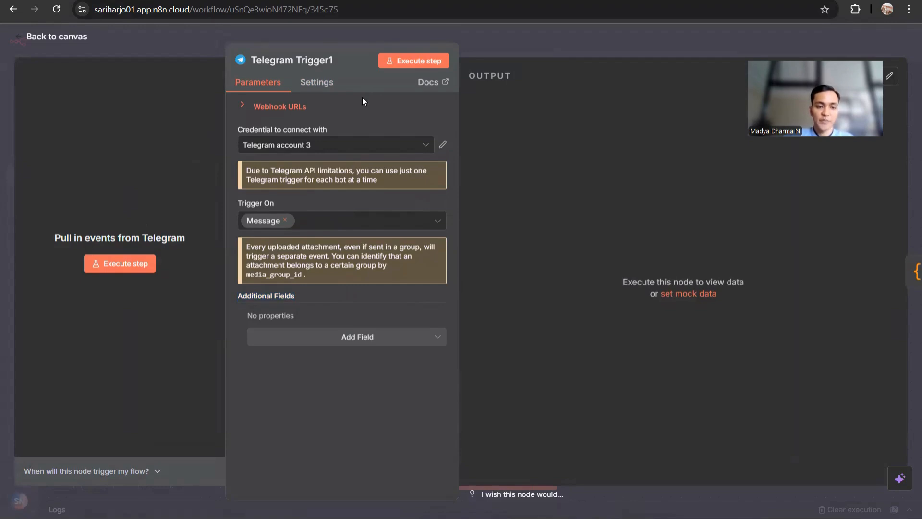
pyautogui.press('Escape')
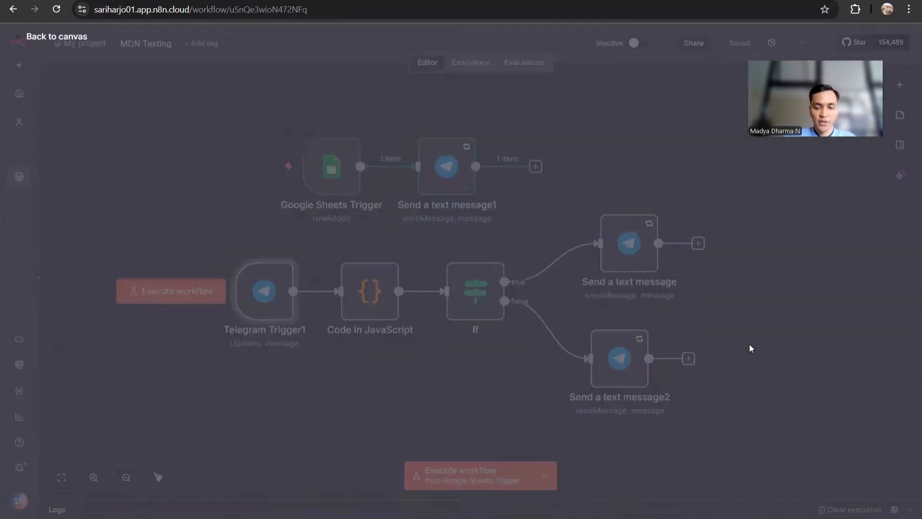
# Step: Execute Telegram Trigger1 and send the bot the approve command for the new employee from the Telegram chat
pyautogui.hotkey('alt', 'Tab')
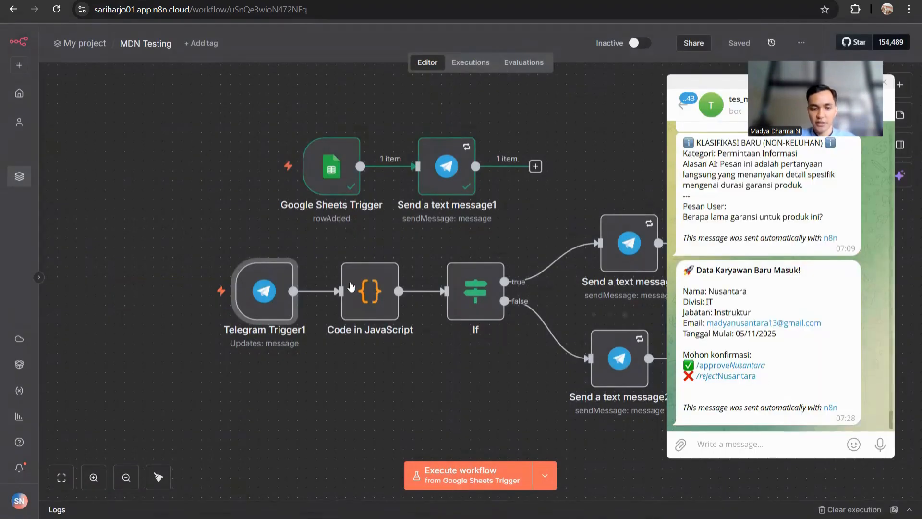
pyautogui.click(240, 248)
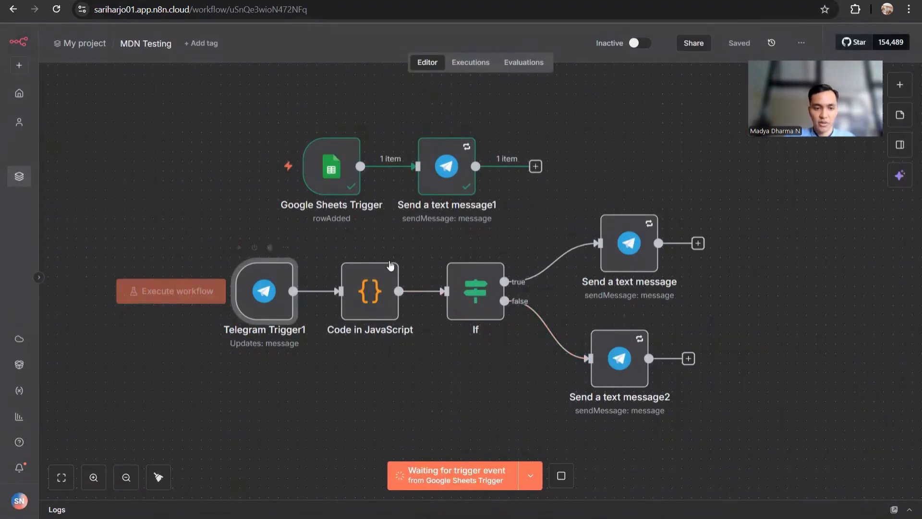
pyautogui.hotkey('alt', 'Tab')
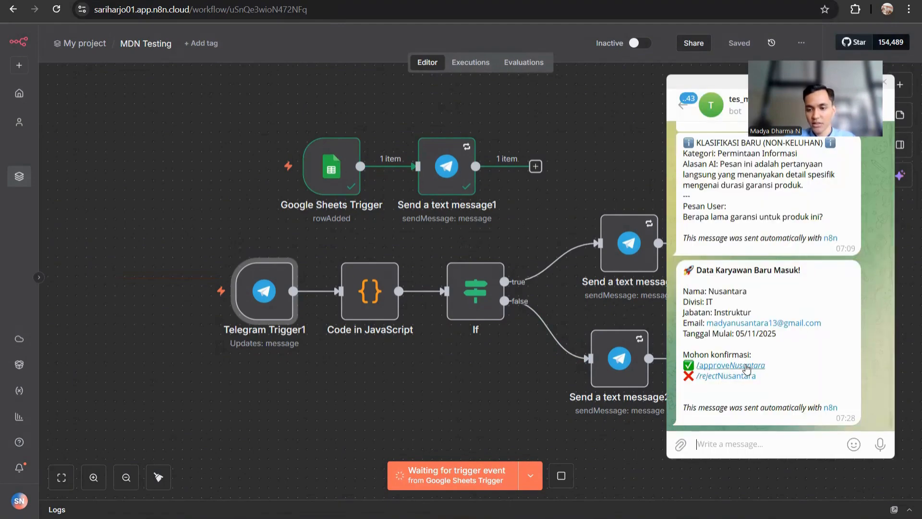
pyautogui.scroll(-1, 748, 368)
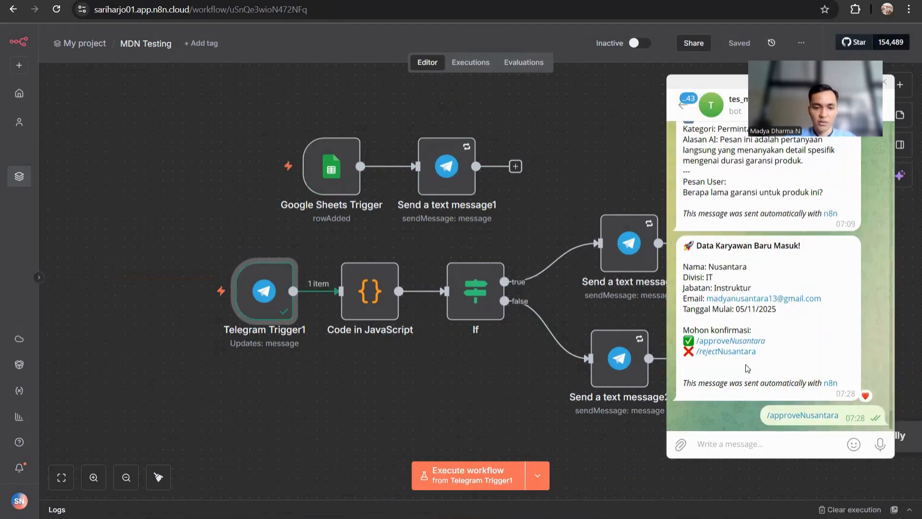
pyautogui.click(179, 185)
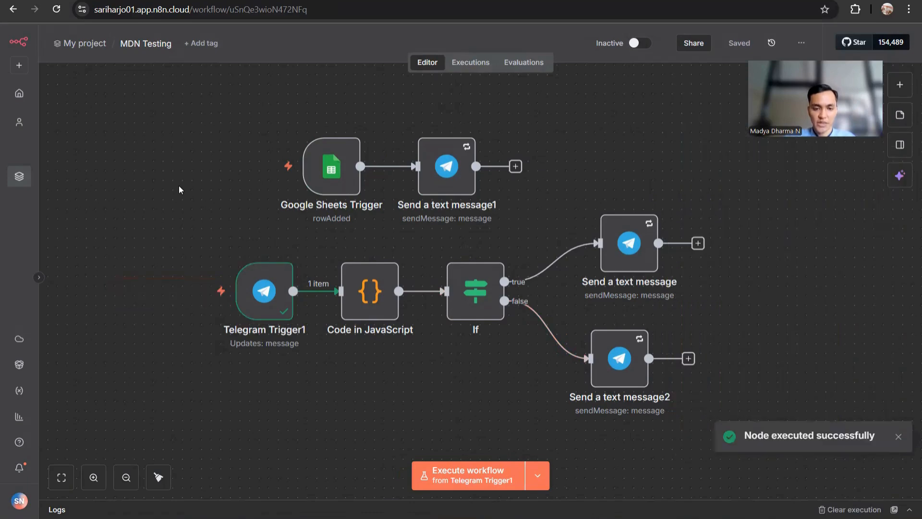
# Step: Review the message-text check in the Code in JavaScript node and execute that node
pyautogui.doubleClick(372, 291)
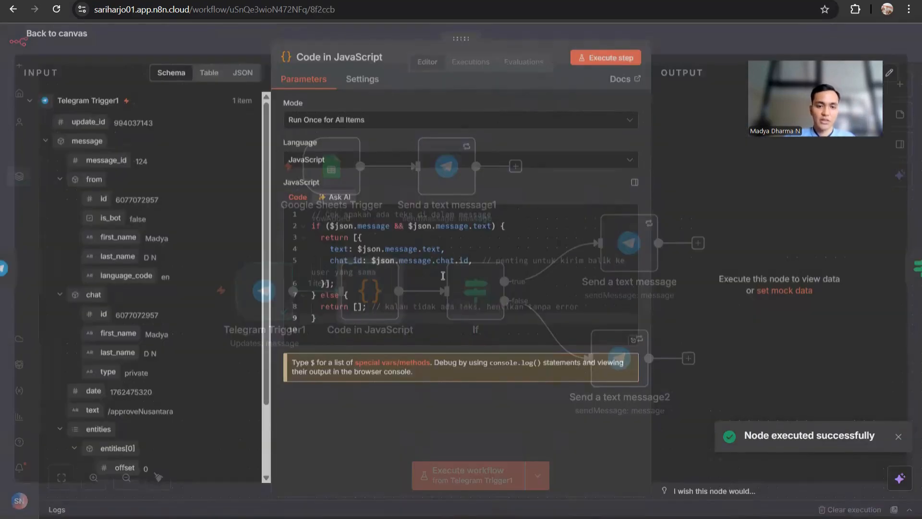
pyautogui.moveTo(336, 288); pyautogui.dragTo(315, 231)
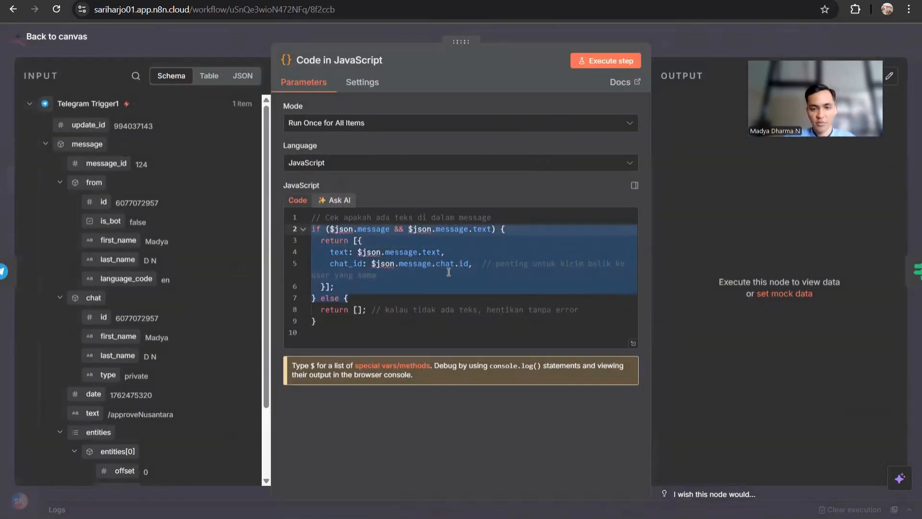
pyautogui.click(602, 273)
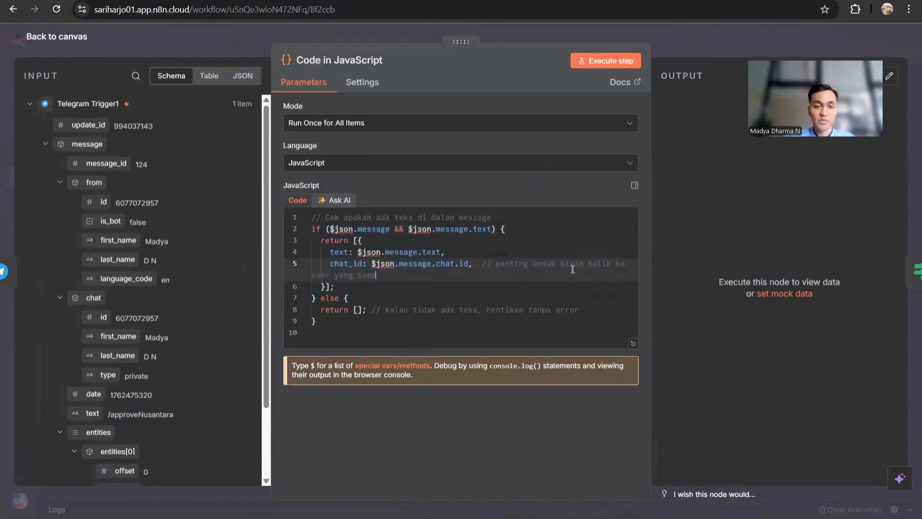
pyautogui.click(612, 69)
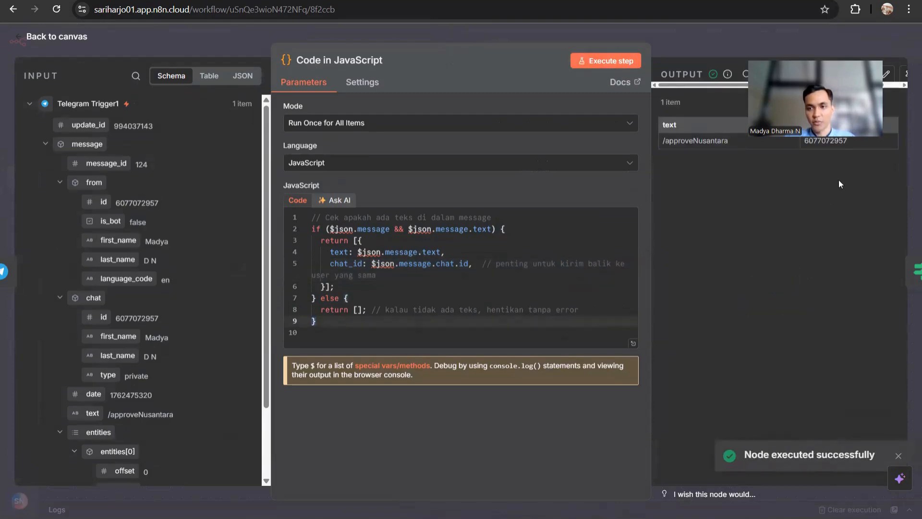
pyautogui.press('Escape')
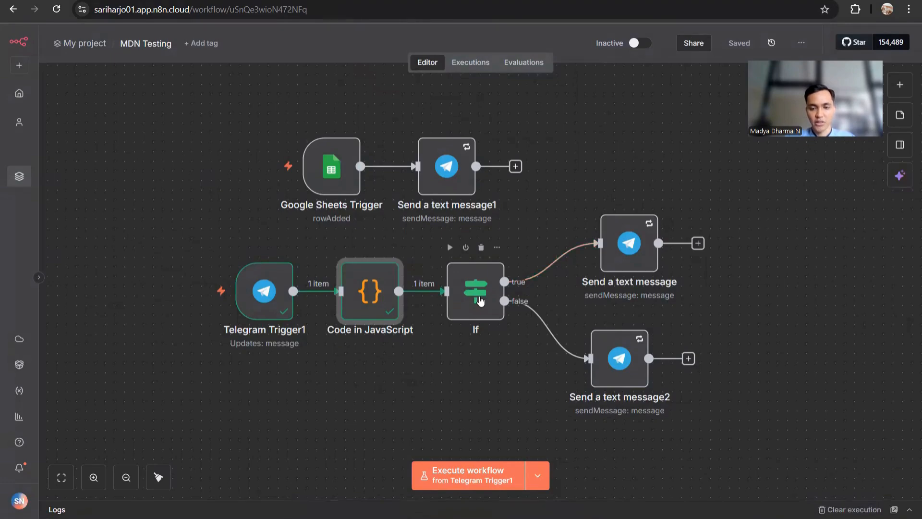
# Step: Execute the If node on the Code in JavaScript output
pyautogui.click(479, 300)
pyautogui.doubleClick(479, 300)
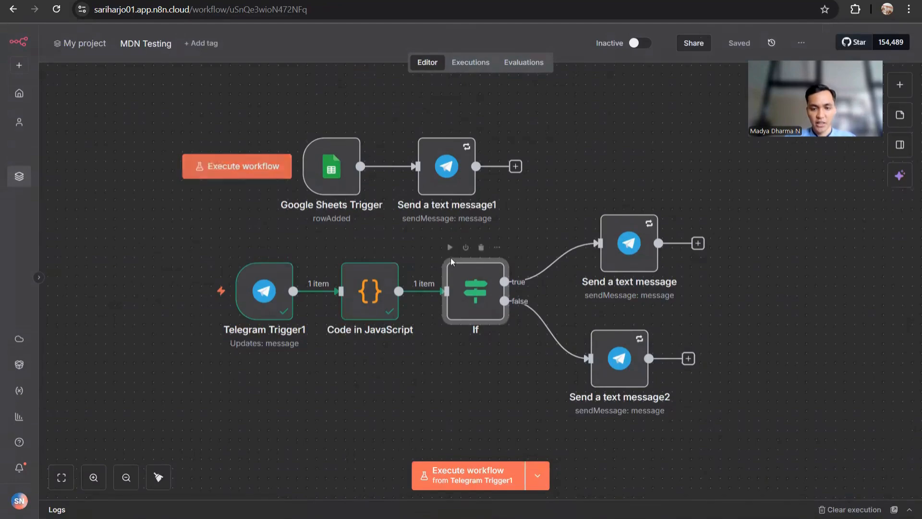
pyautogui.click(450, 247)
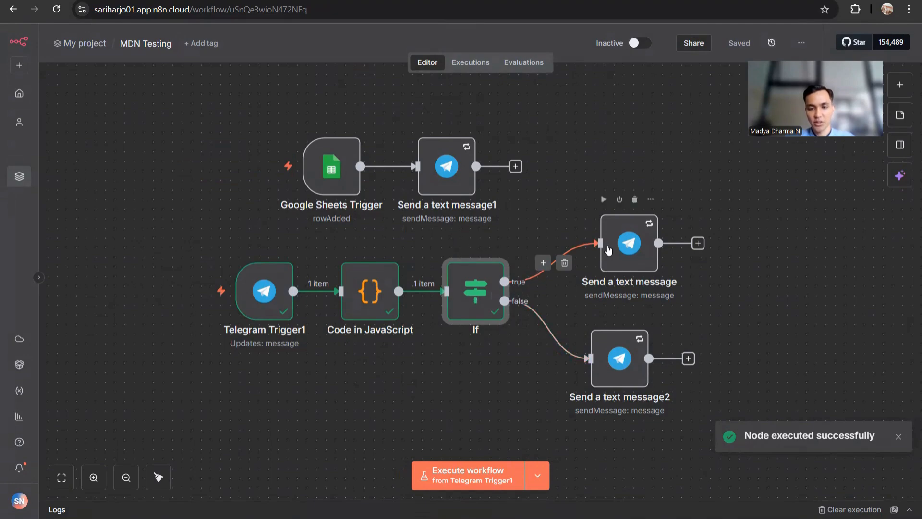
# Step: Inspect the If node's condition that checks whether the text contains /approve, and return to the canvas
pyautogui.doubleClick(482, 286)
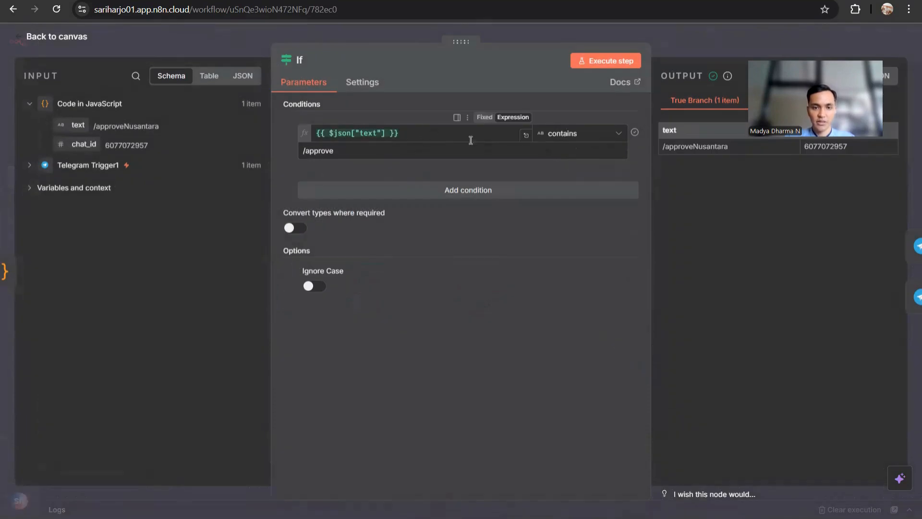
pyautogui.moveTo(346, 152); pyautogui.dragTo(311, 153)
pyautogui.press('Escape')
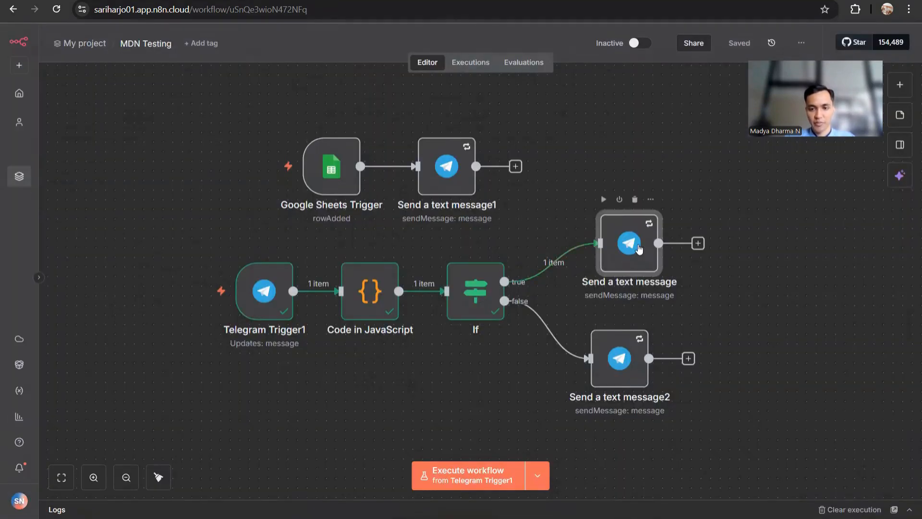
# Step: Review the approval message expression in the Send a text message node, including its replace("/reject") part, and return to the canvas
pyautogui.doubleClick(638, 248)
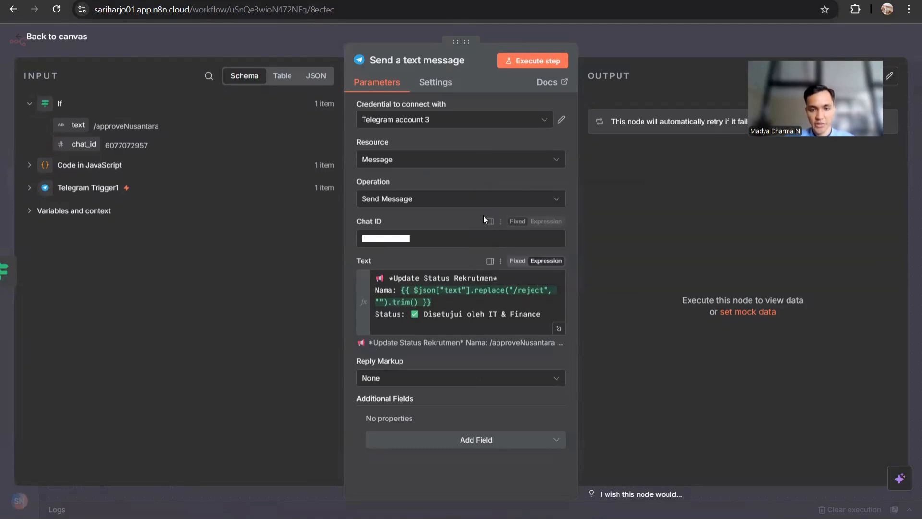
pyautogui.moveTo(542, 314); pyautogui.dragTo(386, 274)
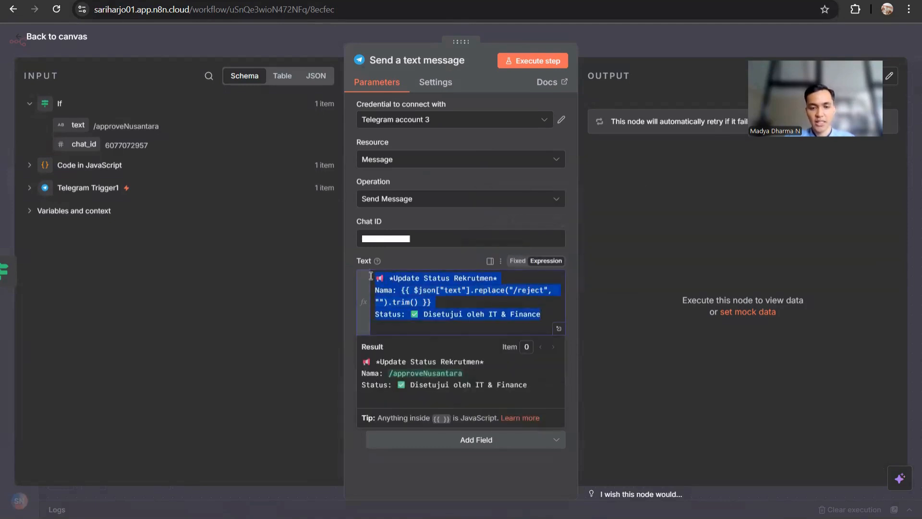
pyautogui.click(488, 296)
pyautogui.click(524, 295)
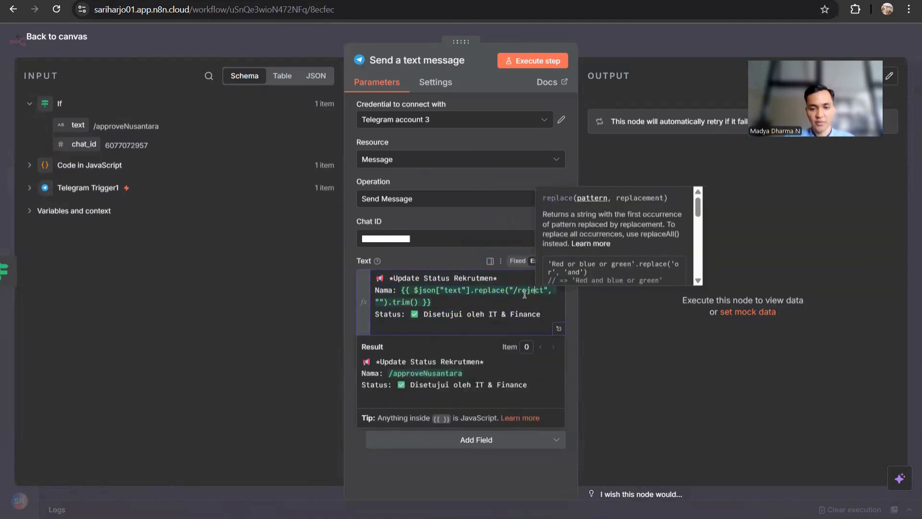
pyautogui.click(515, 291)
pyautogui.press('BackSpace')
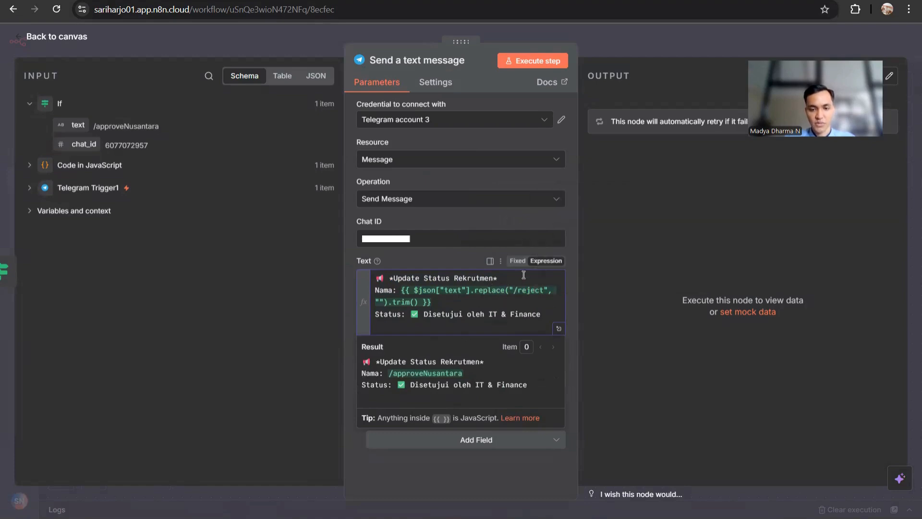
pyautogui.click(644, 258)
pyautogui.press('Escape')
# Step: Review the rejection message expression in the Send a text message2 node and return to the canvas
pyautogui.click(621, 363)
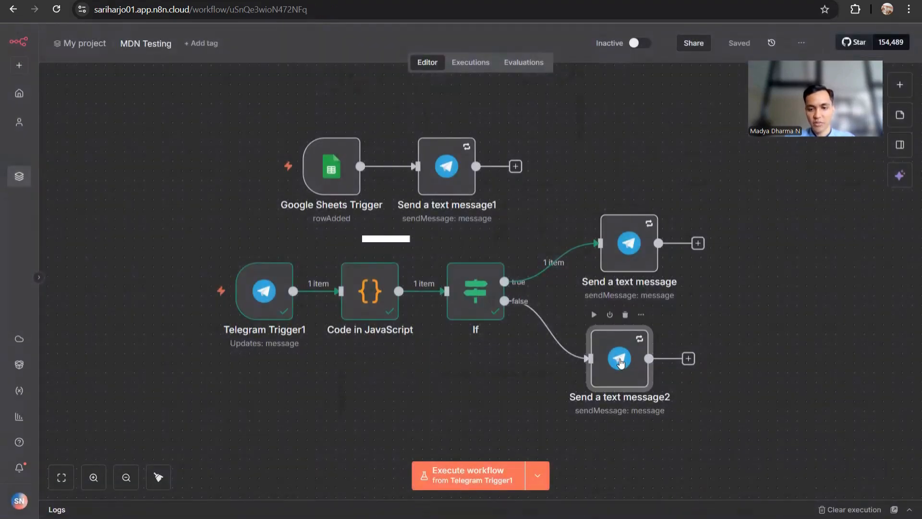
pyautogui.doubleClick(619, 361)
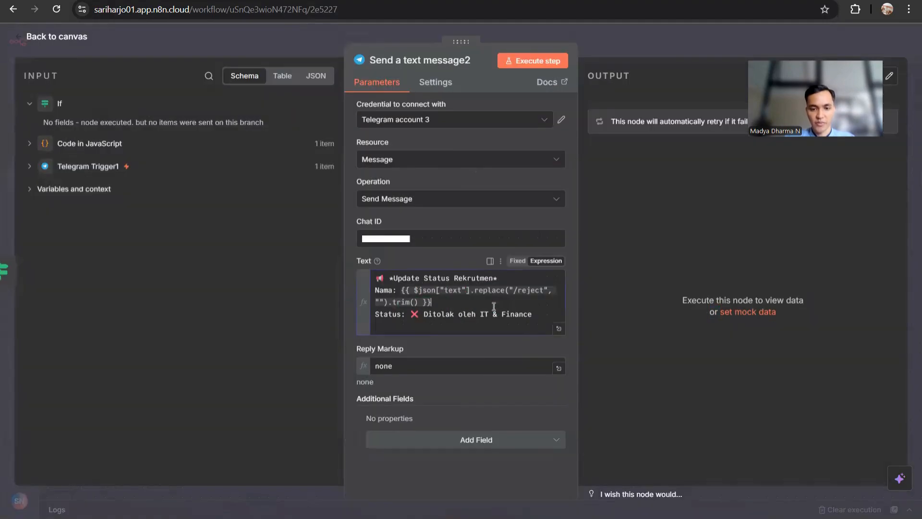
pyautogui.click(512, 316)
pyautogui.click(722, 270)
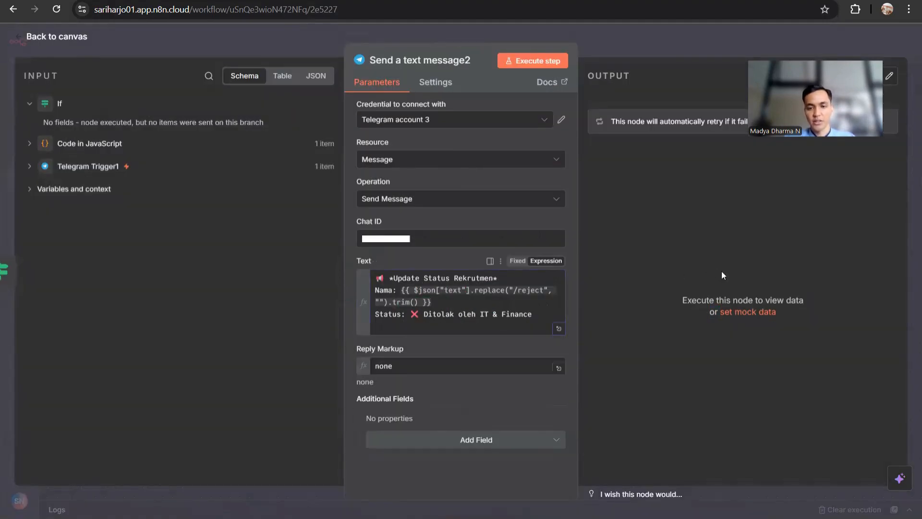
pyautogui.press('Escape')
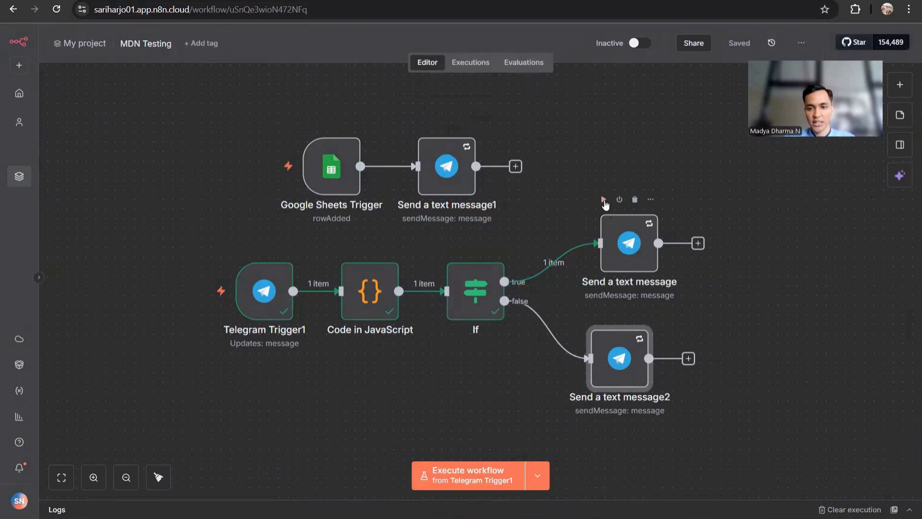
# Step: Execute the Send a text message node on the true branch and check the recruitment status update in the Telegram bot chat
pyautogui.click(603, 199)
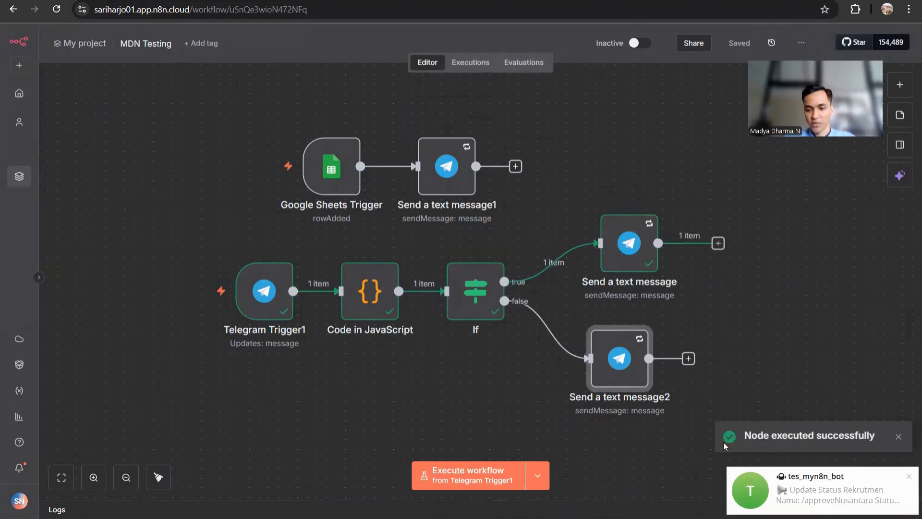
pyautogui.click(786, 489)
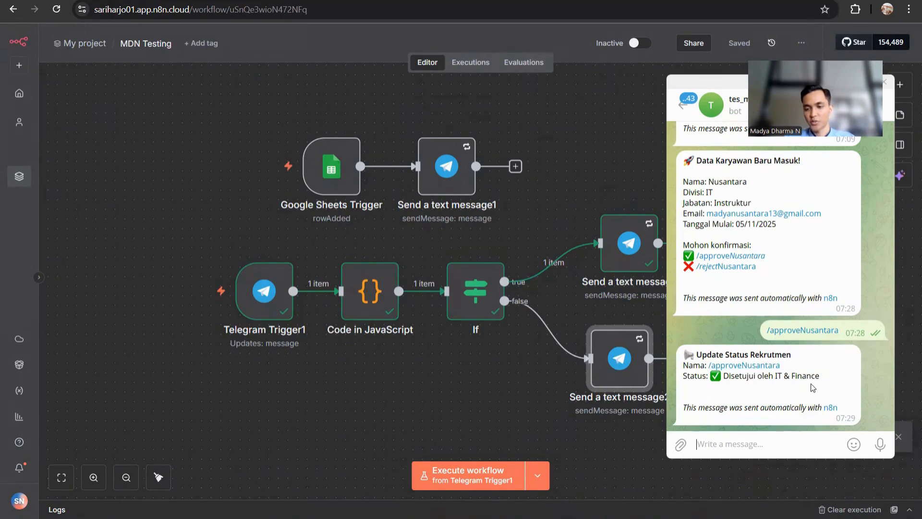
pyautogui.click(584, 187)
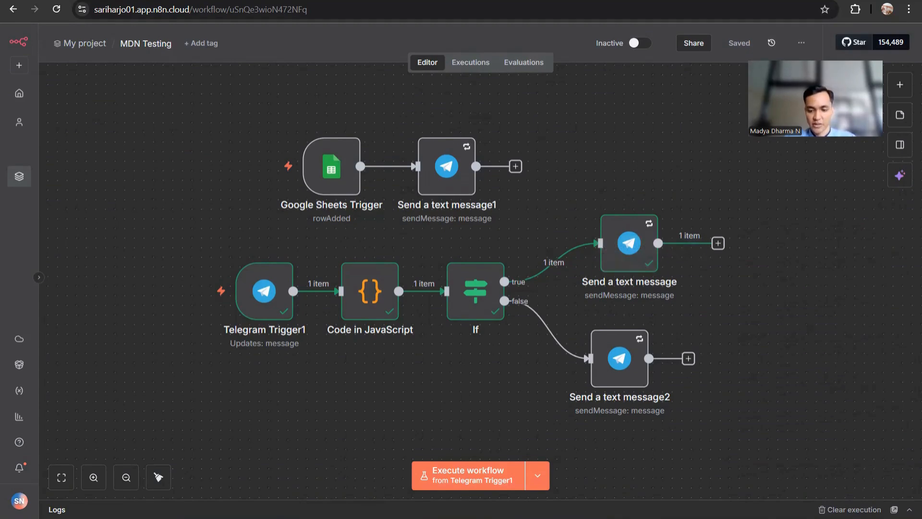
# Step: Switch to the n8n presentation in Canva, show it in full screen and advance from slide 49 to the Terimakasih slide
pyautogui.hotkey('alt', 'Tab')
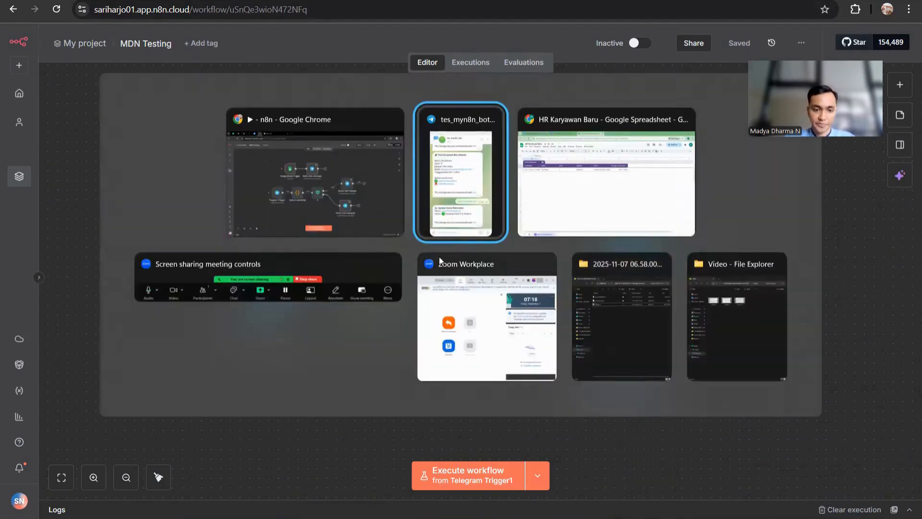
pyautogui.click(563, 197)
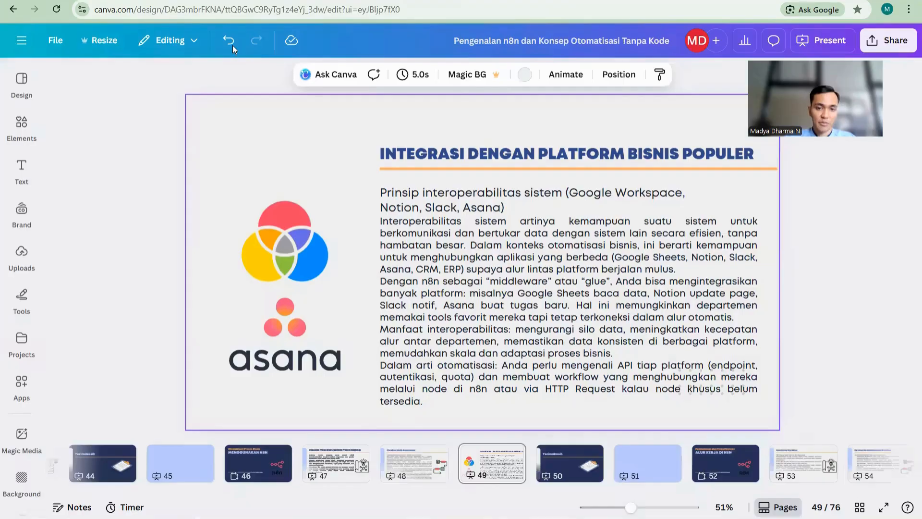
pyautogui.click(883, 507)
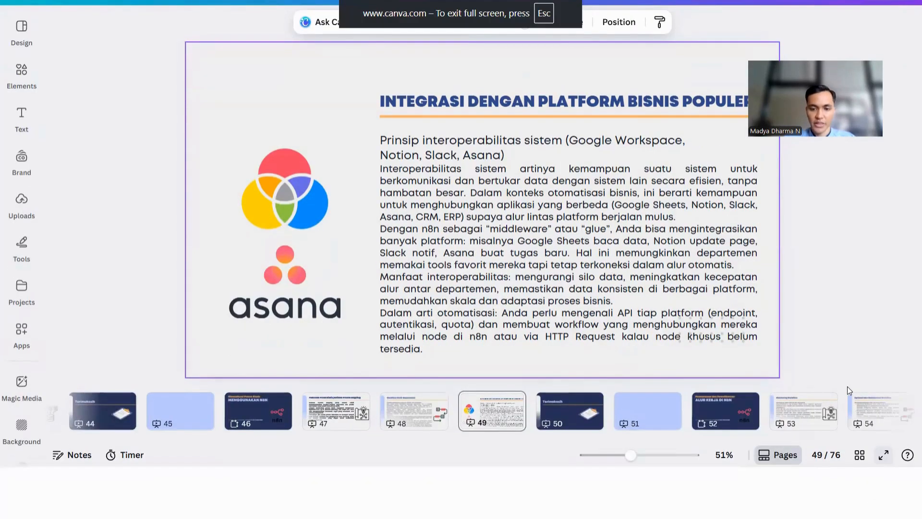
pyautogui.click(847, 387)
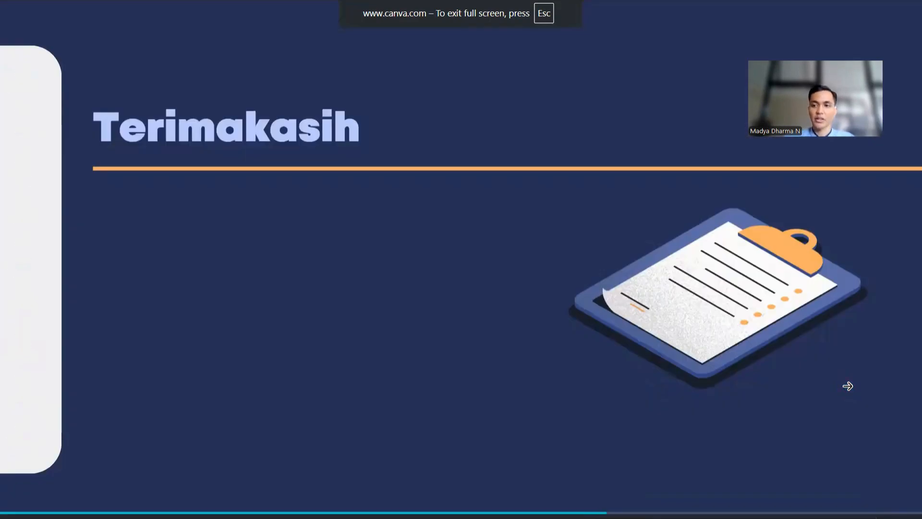